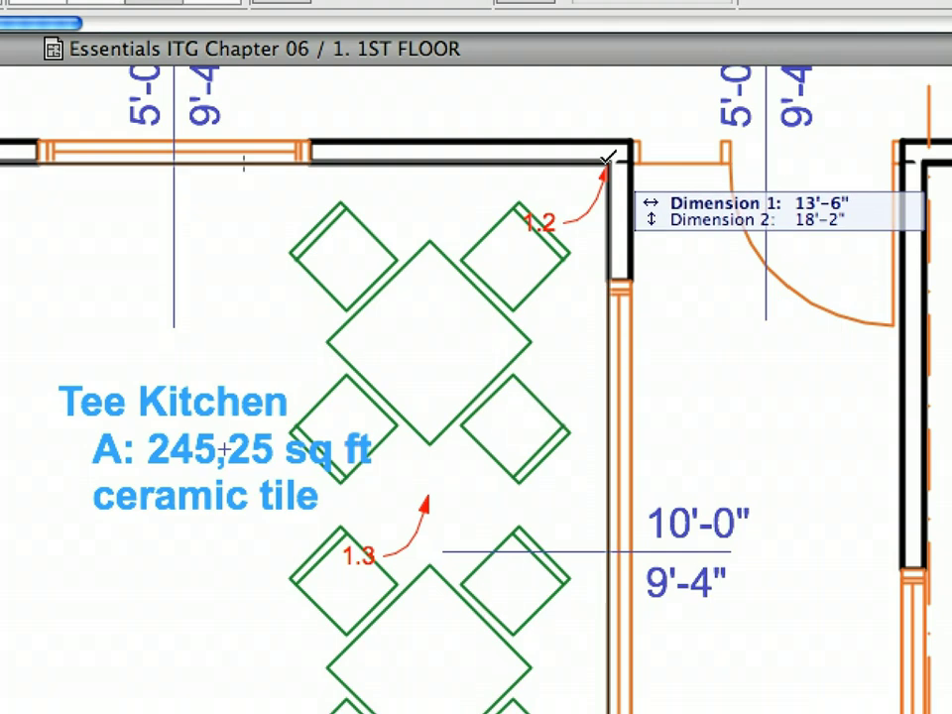
Finish the Tea Kitchen marker group and browse interior elevations IE-01-02 through IE-01-04.
left_click(610, 154)
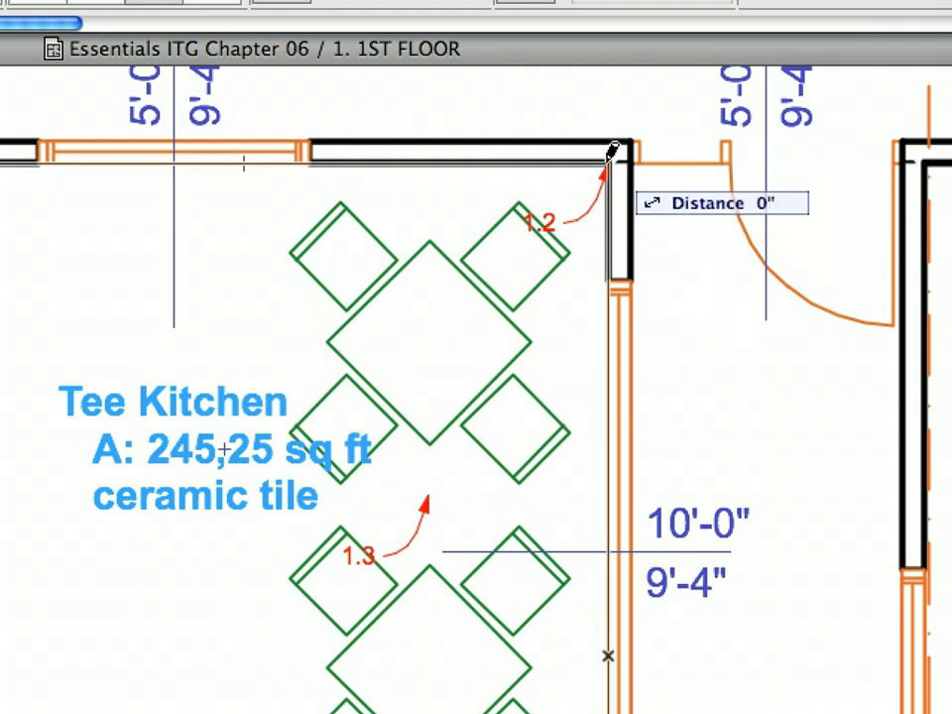
left_click(433, 482)
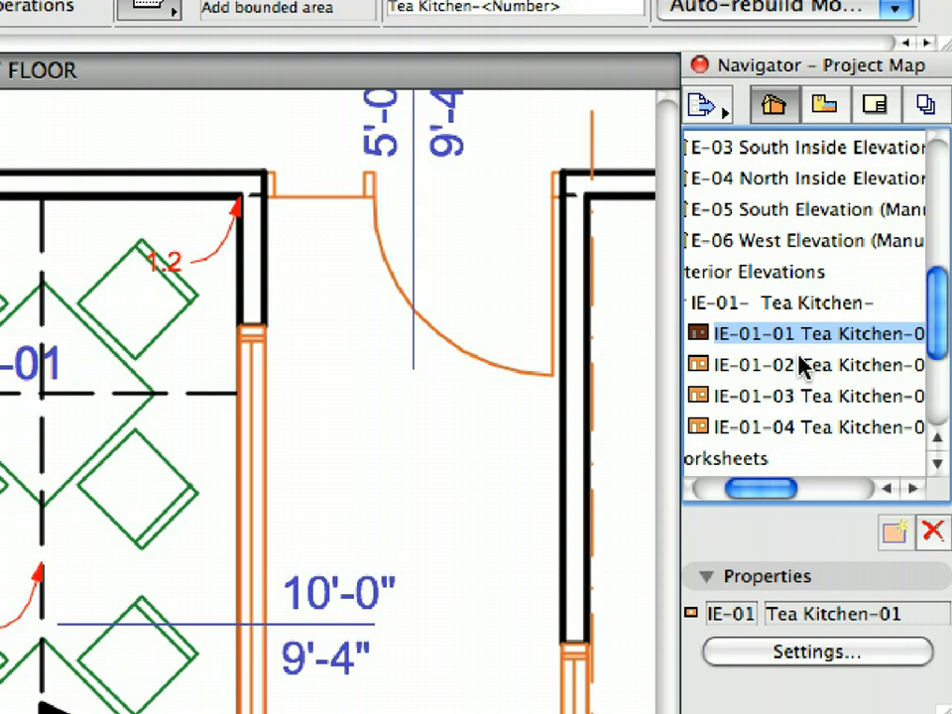
left_click(803, 364)
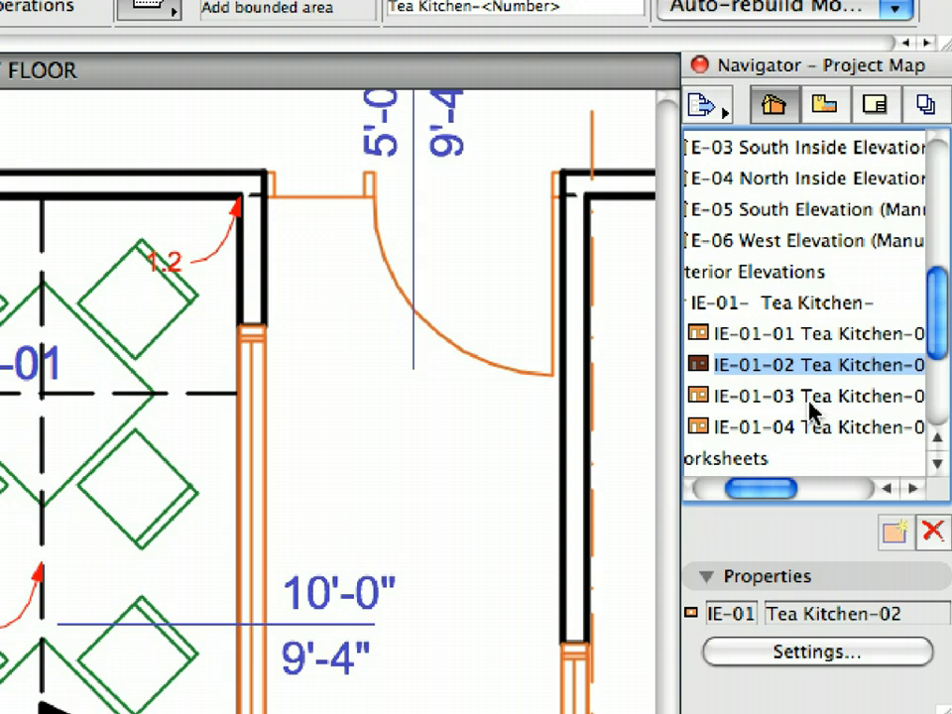
left_click(807, 396)
left_click(812, 426)
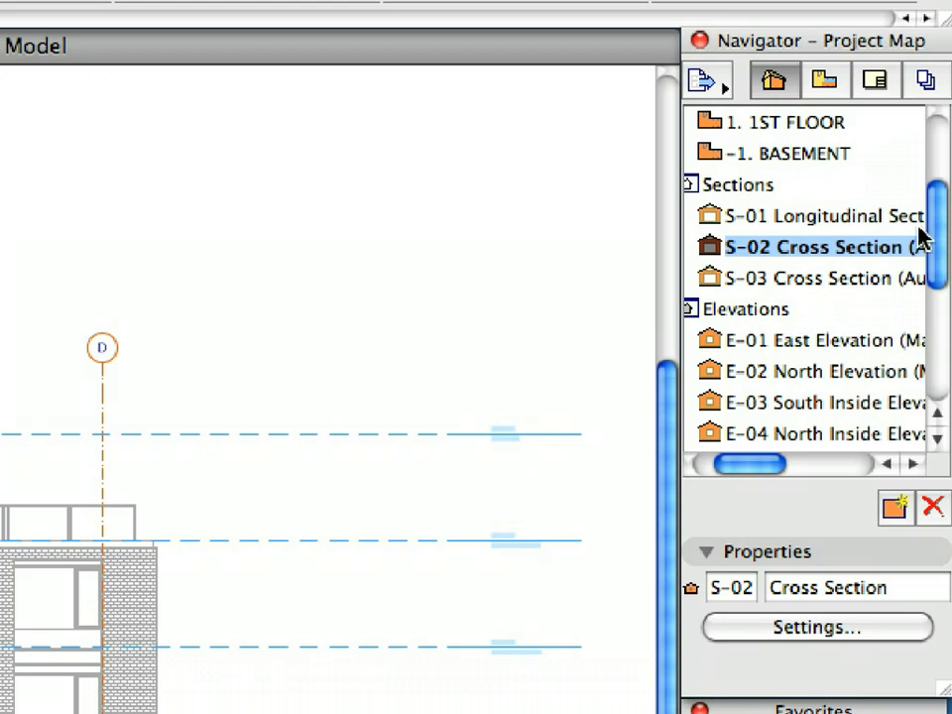
Open the 6.3.1 Interior Elevation saved view and pick the Interior Elevation tool.
left_click(827, 90)
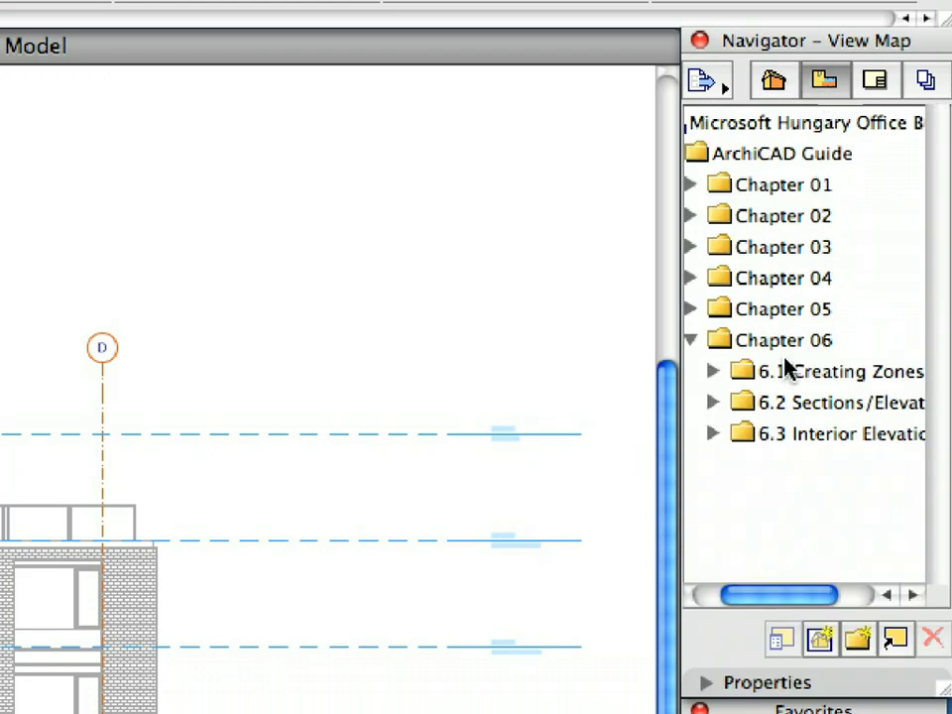
left_click(713, 433)
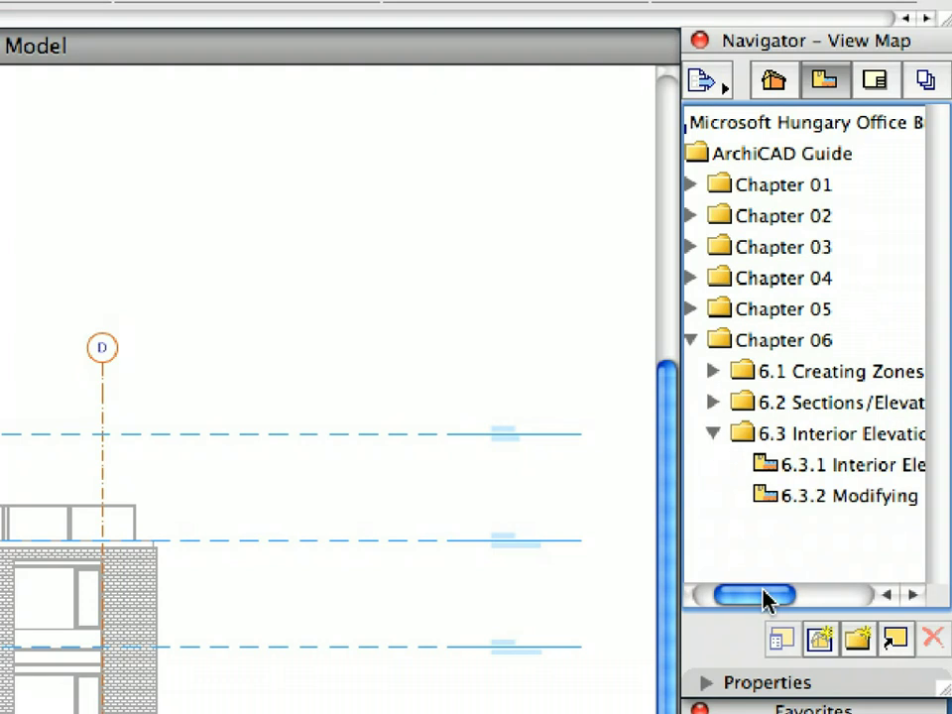
left_click_drag(767, 597, 792, 600)
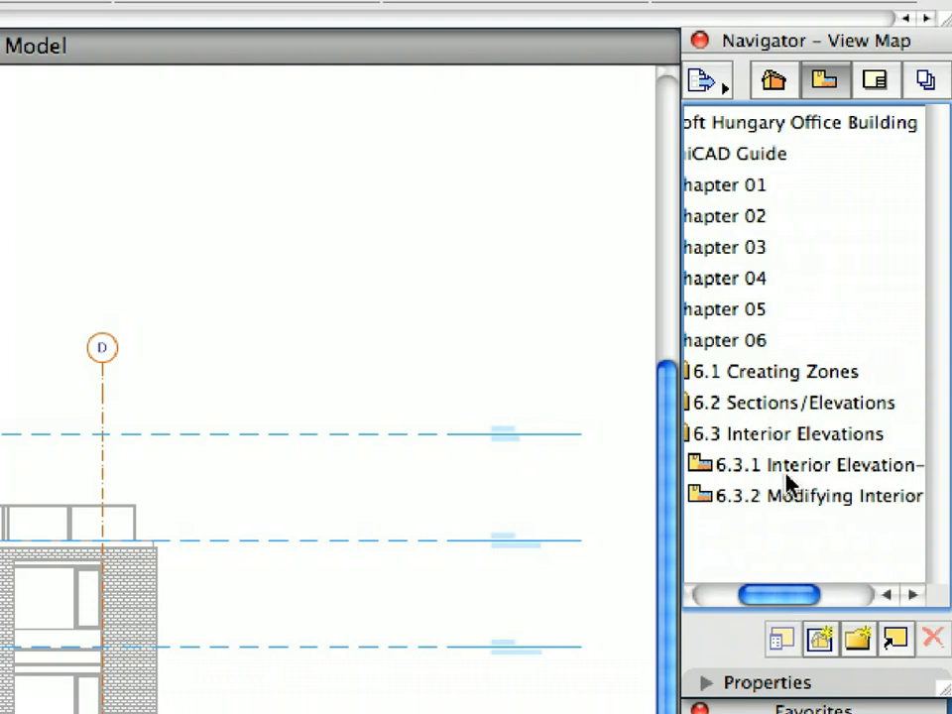
double_click(785, 468)
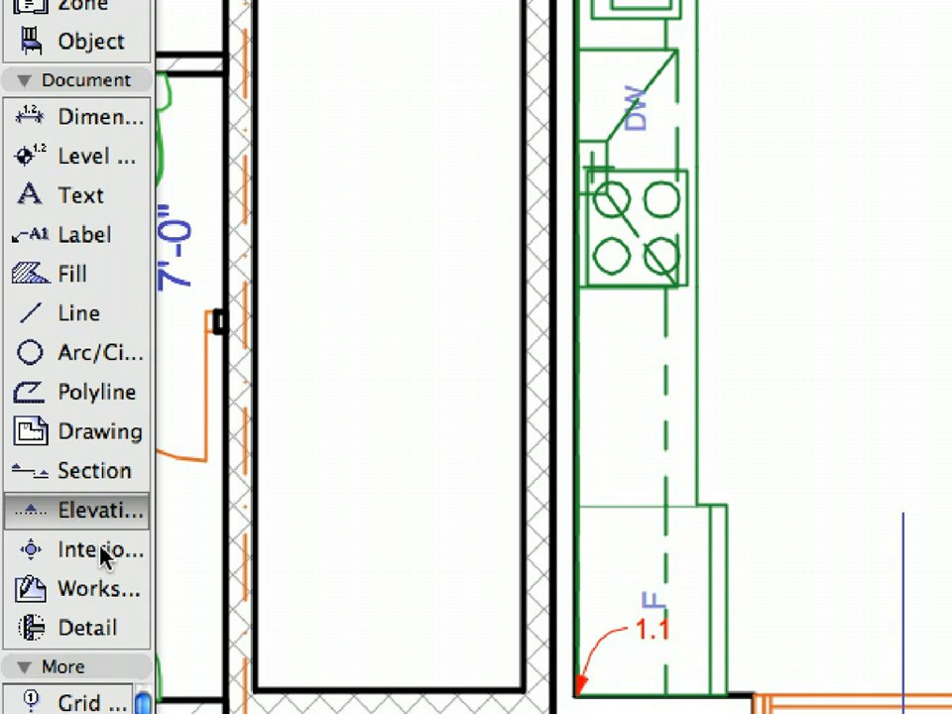
left_click(103, 556)
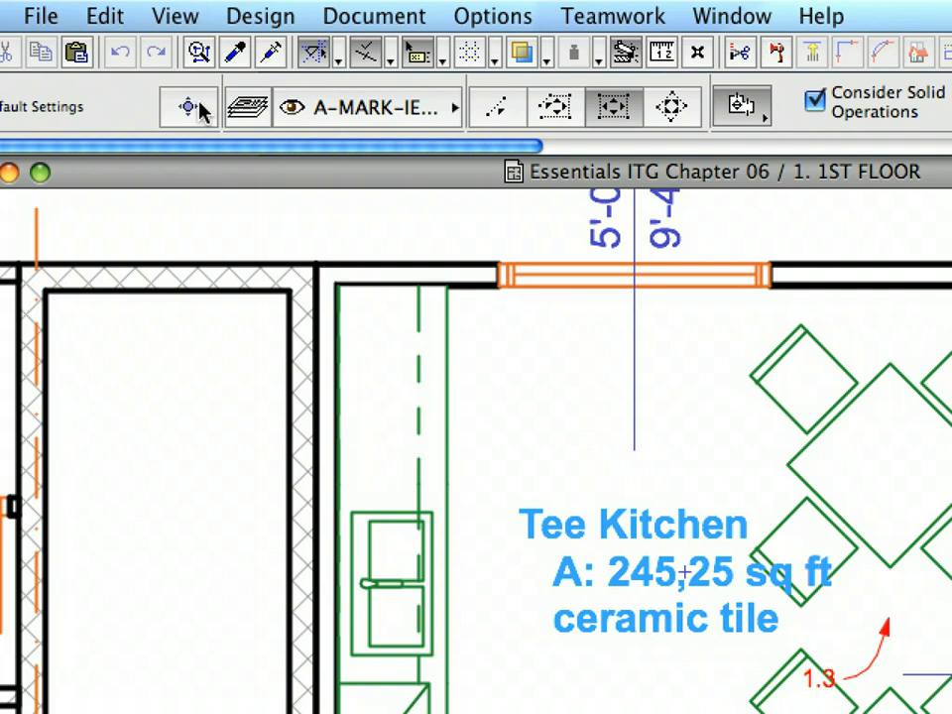
Review the Interior Elevation defaults: reference ID IE-01-<Number>, General and Marker panels.
left_click(195, 109)
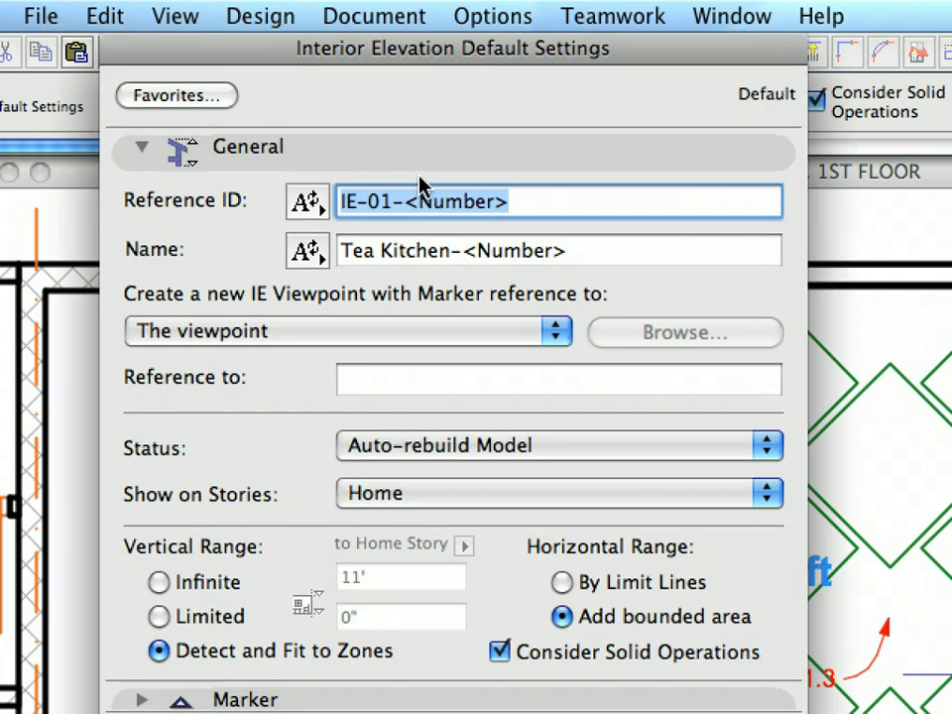
left_click(304, 204)
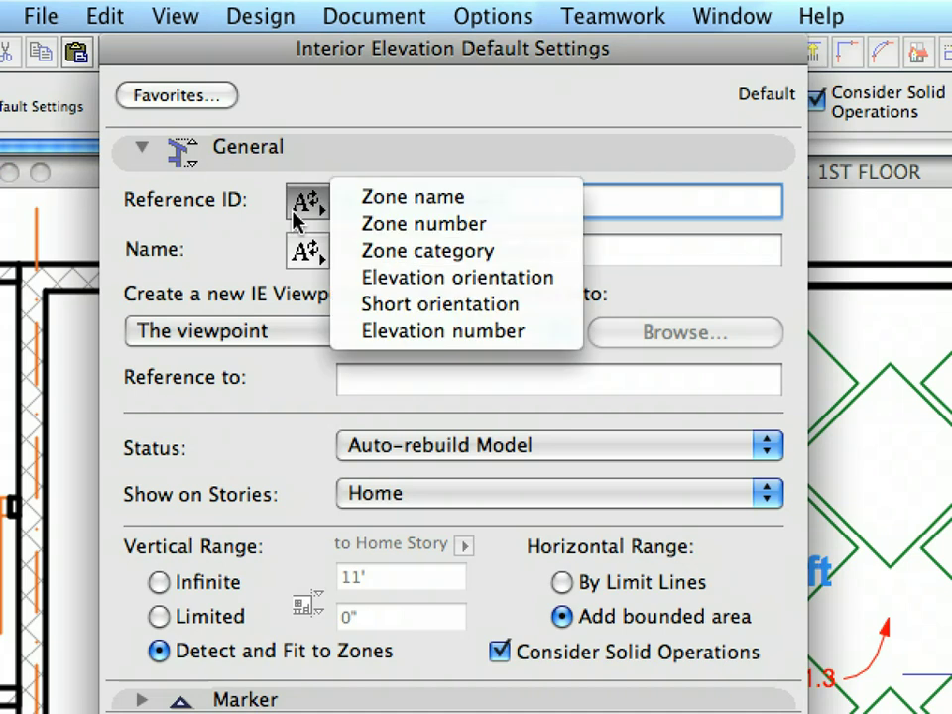
left_click(314, 121)
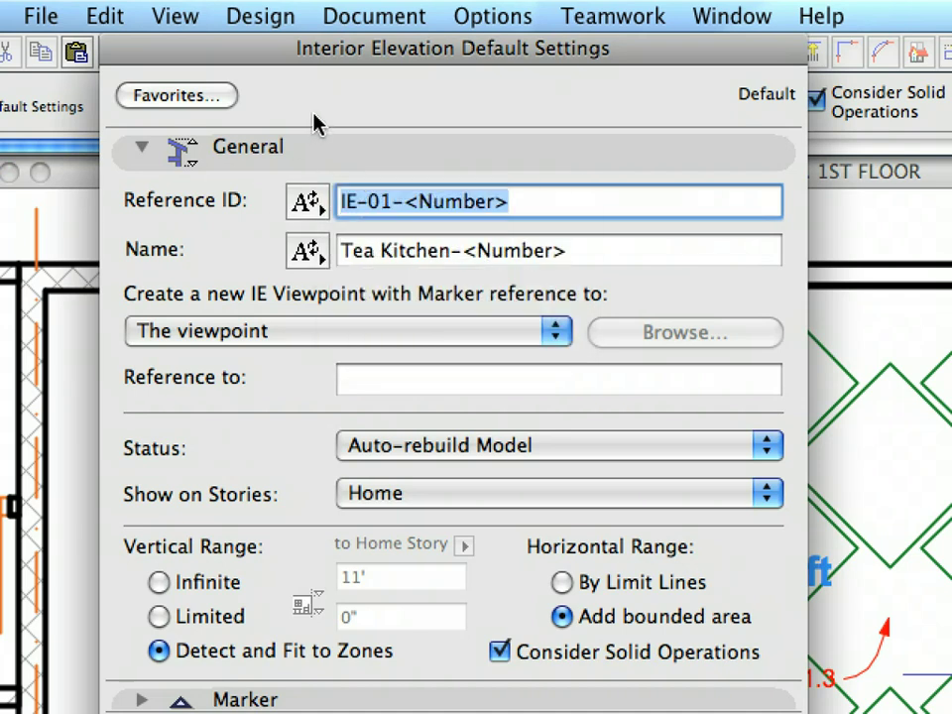
left_click(428, 148)
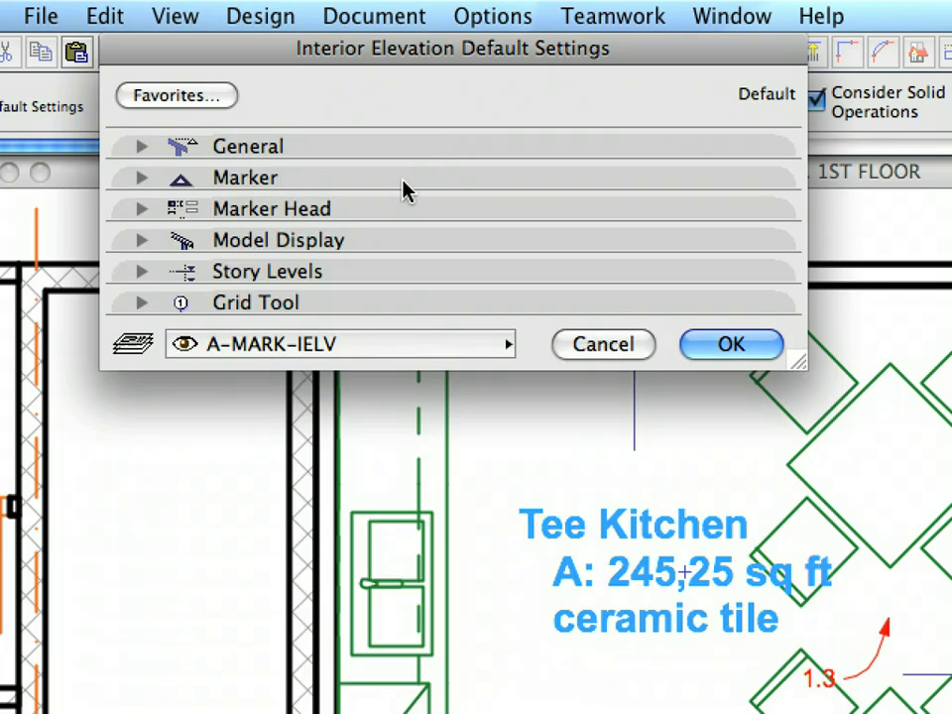
left_click(407, 180)
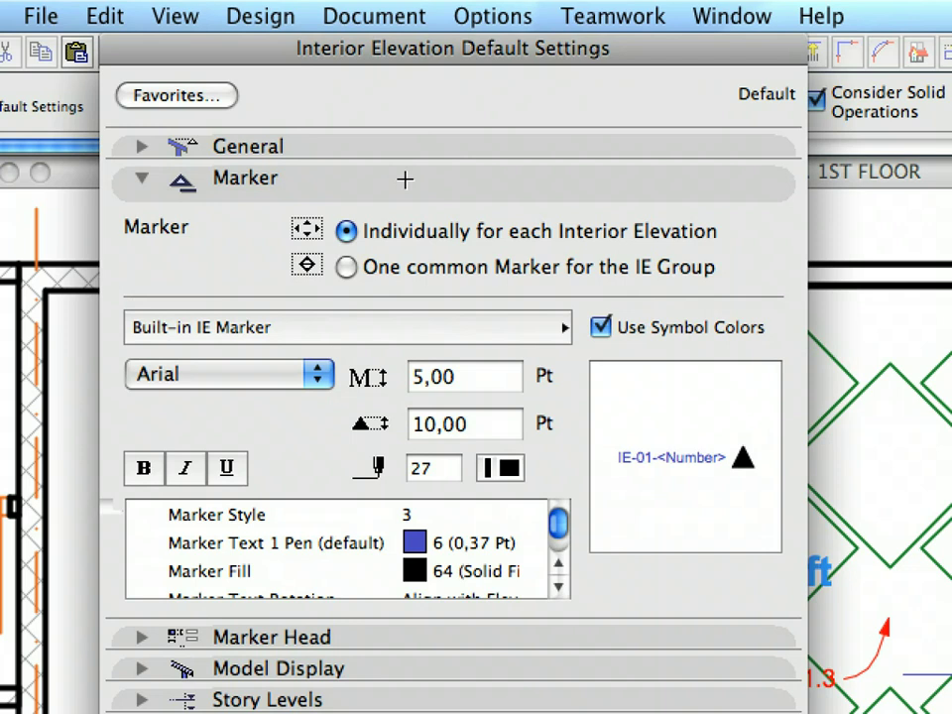
left_click(405, 180)
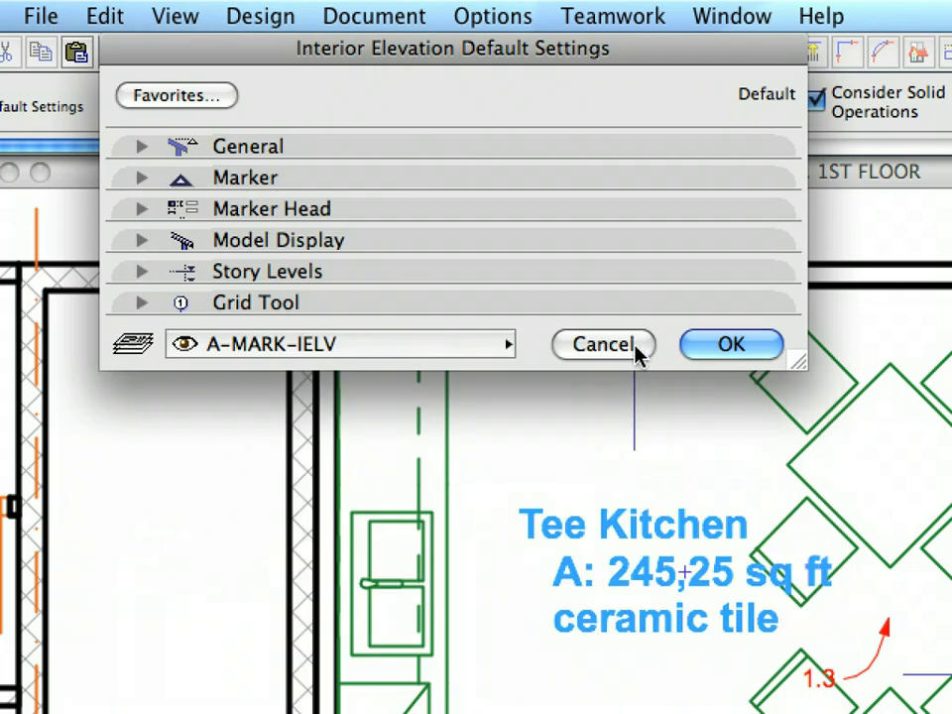
Draw the bounded area from the kitchen's lower-left to upper-right corner and place the markers inside.
left_click(635, 349)
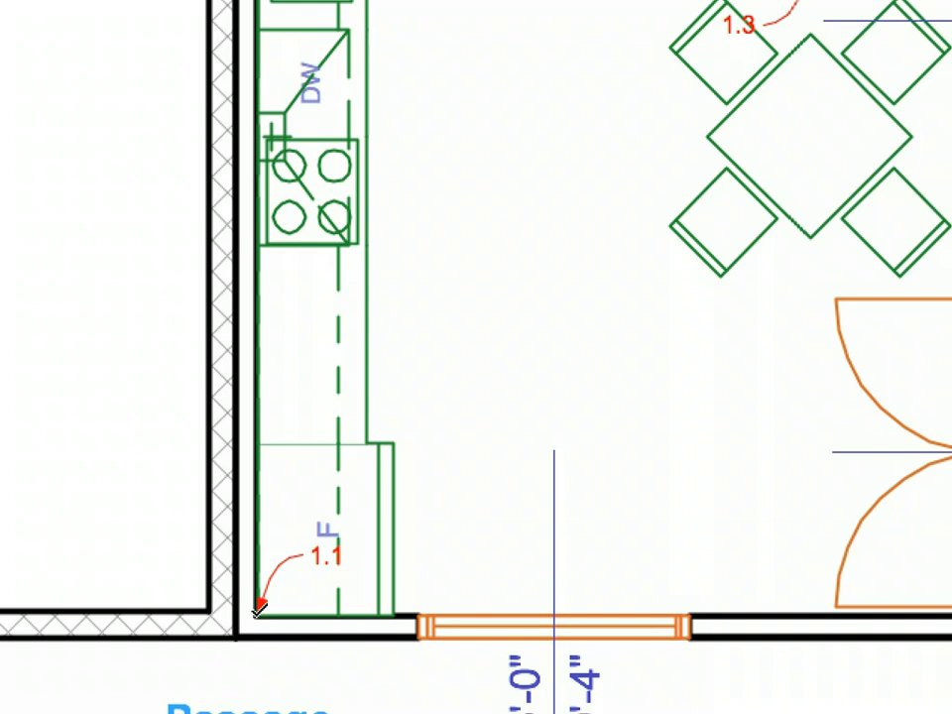
left_click(256, 609)
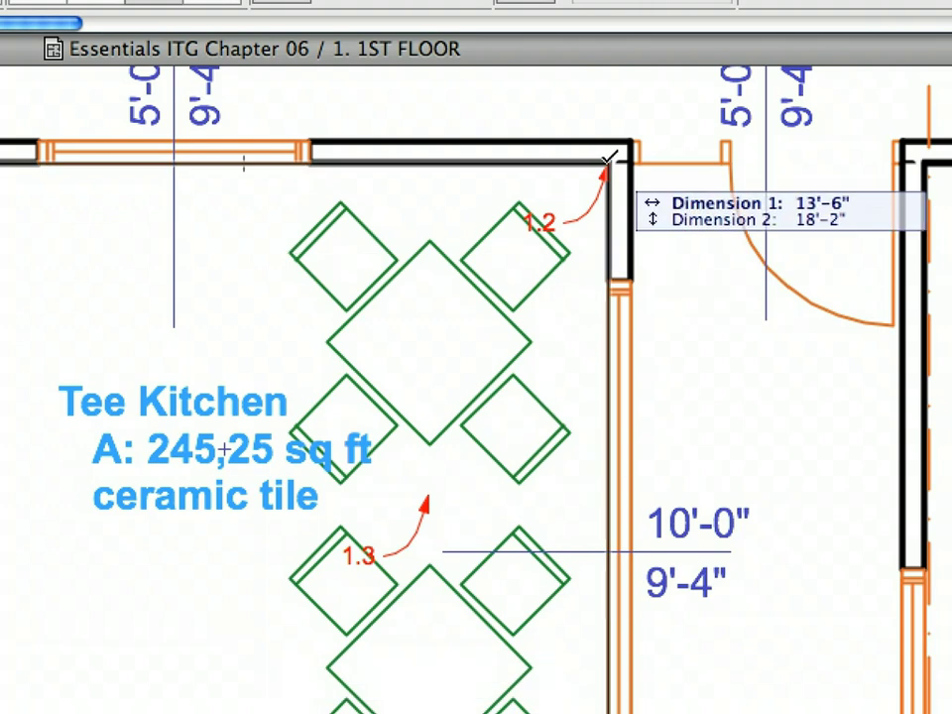
left_click(610, 158)
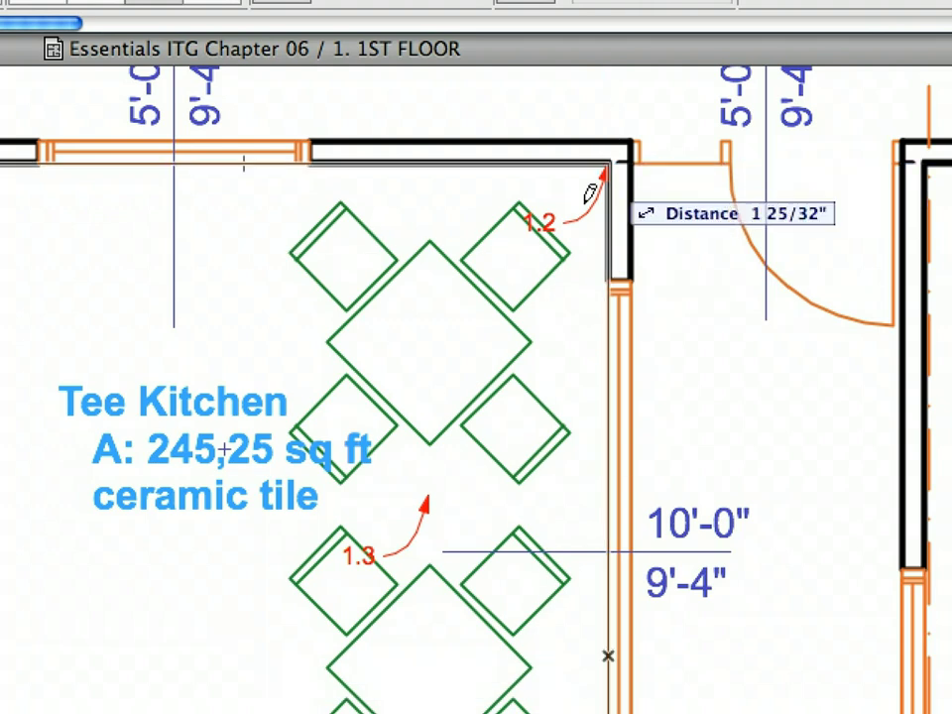
left_click(434, 483)
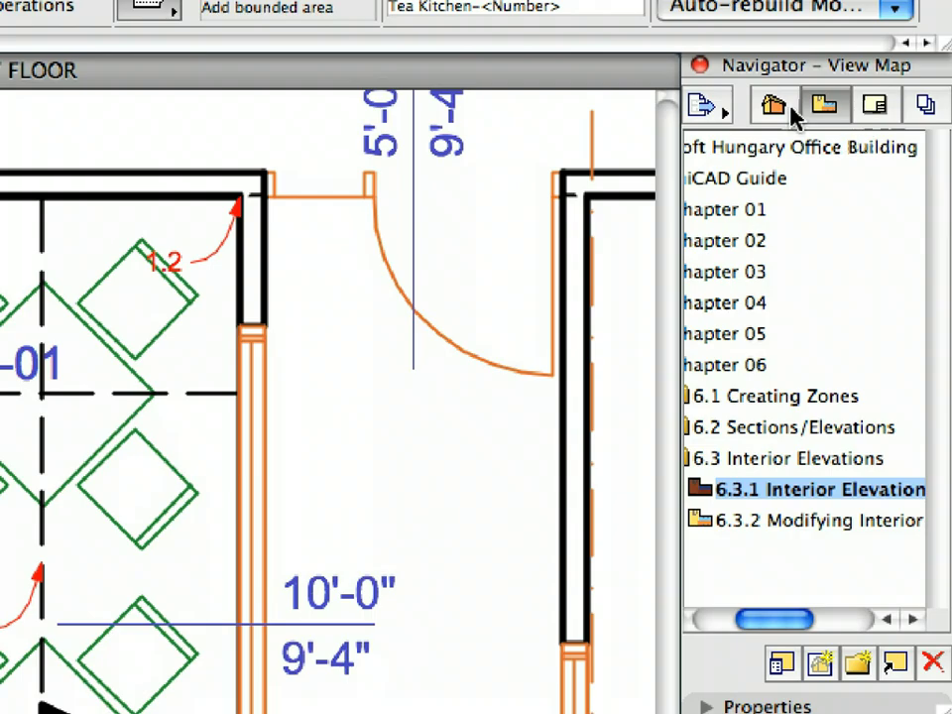
Expand Interior Elevations and the IE-01 group in the Project Map.
left_click(877, 101)
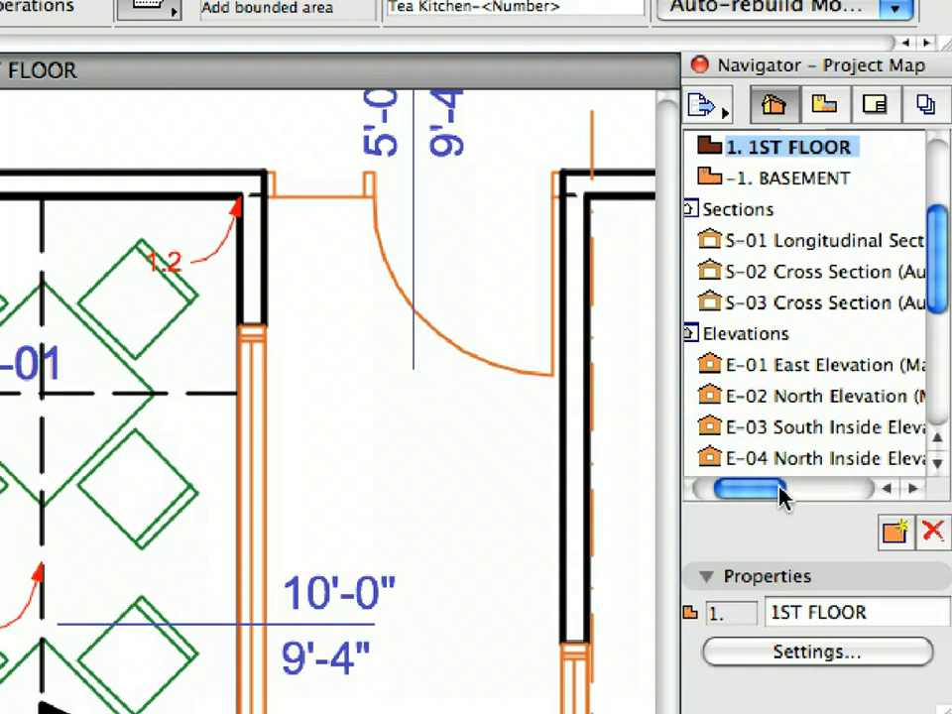
left_click_drag(783, 493, 773, 496)
left_click_drag(941, 281, 941, 366)
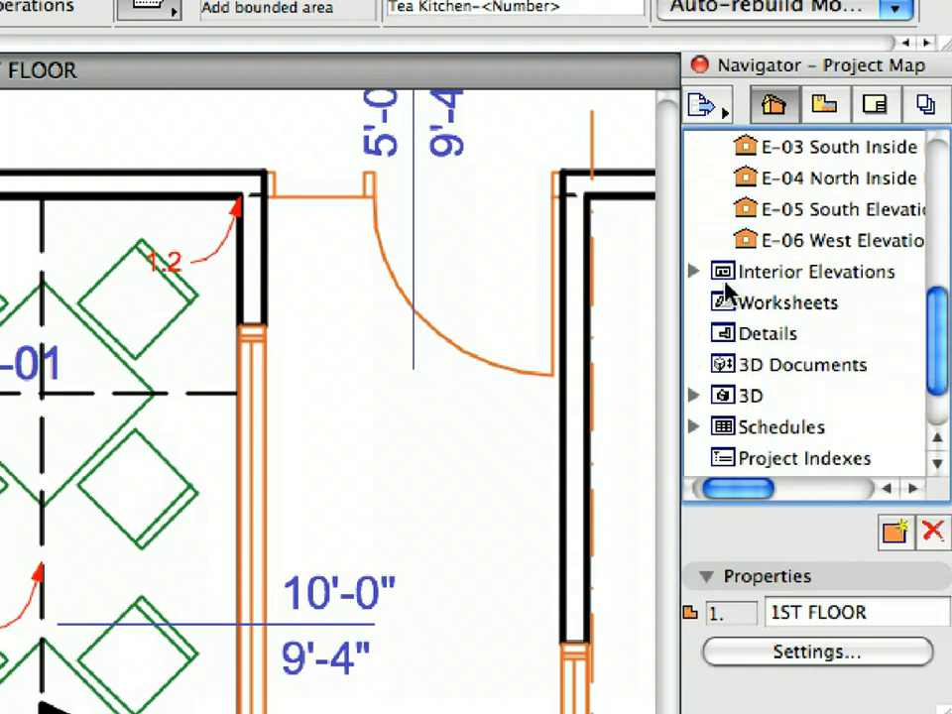
left_click(694, 272)
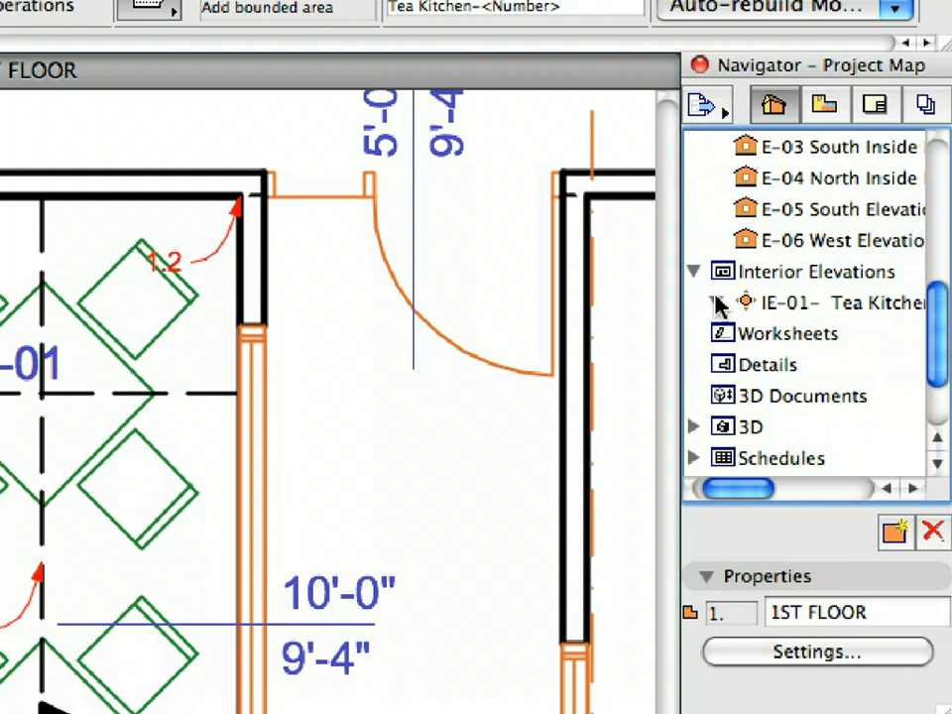
left_click(717, 303)
Step through views IE-01-01 to IE-01-04, then switch to the View Map.
left_click_drag(757, 490, 780, 490)
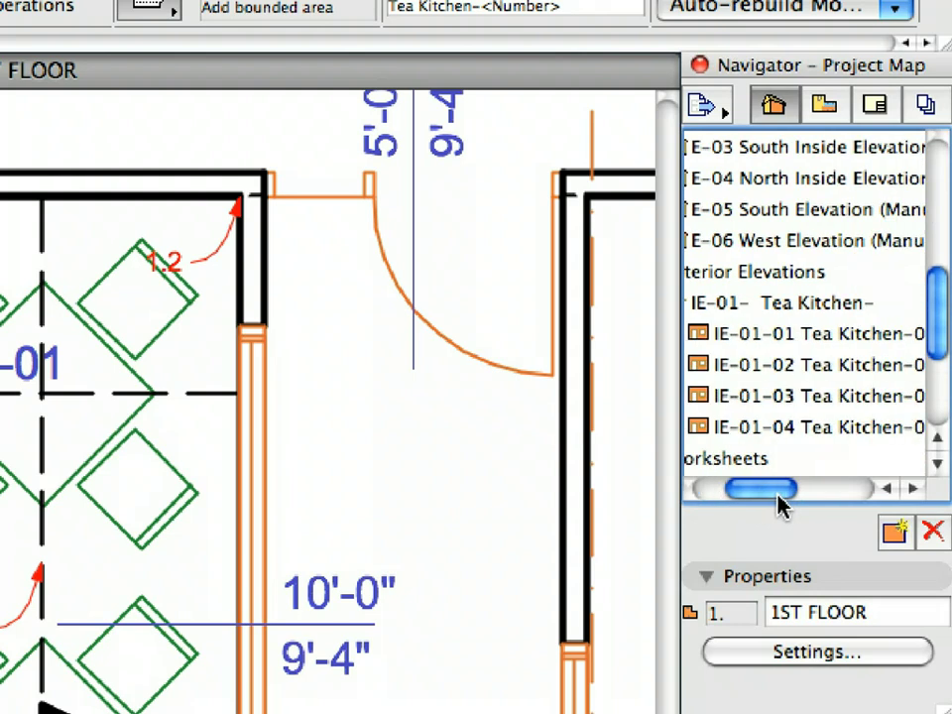
left_click(798, 337)
left_click(800, 365)
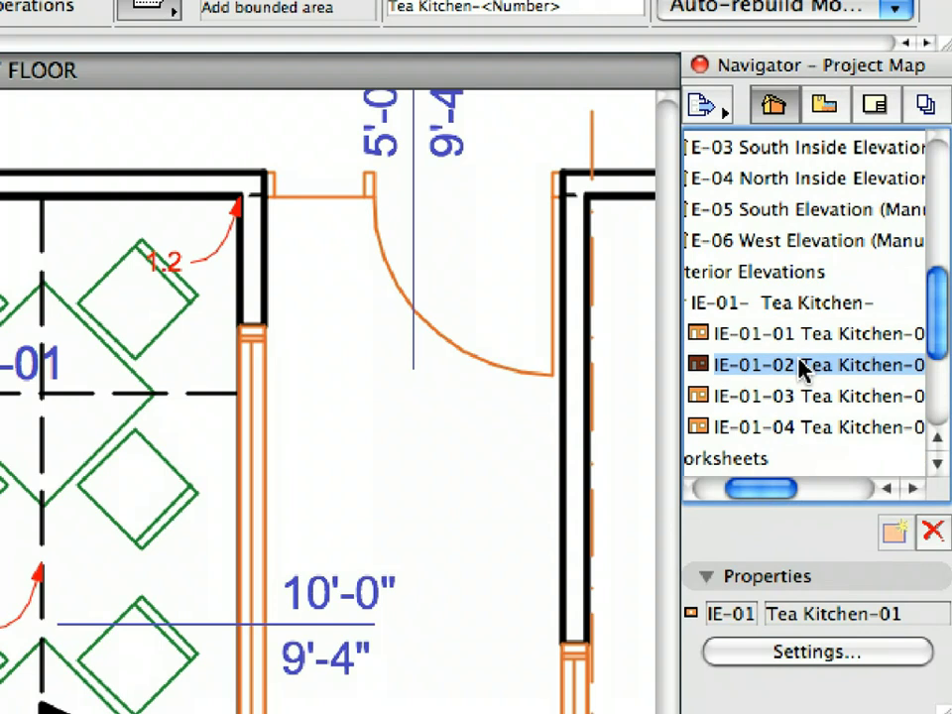
left_click(810, 399)
left_click(822, 429)
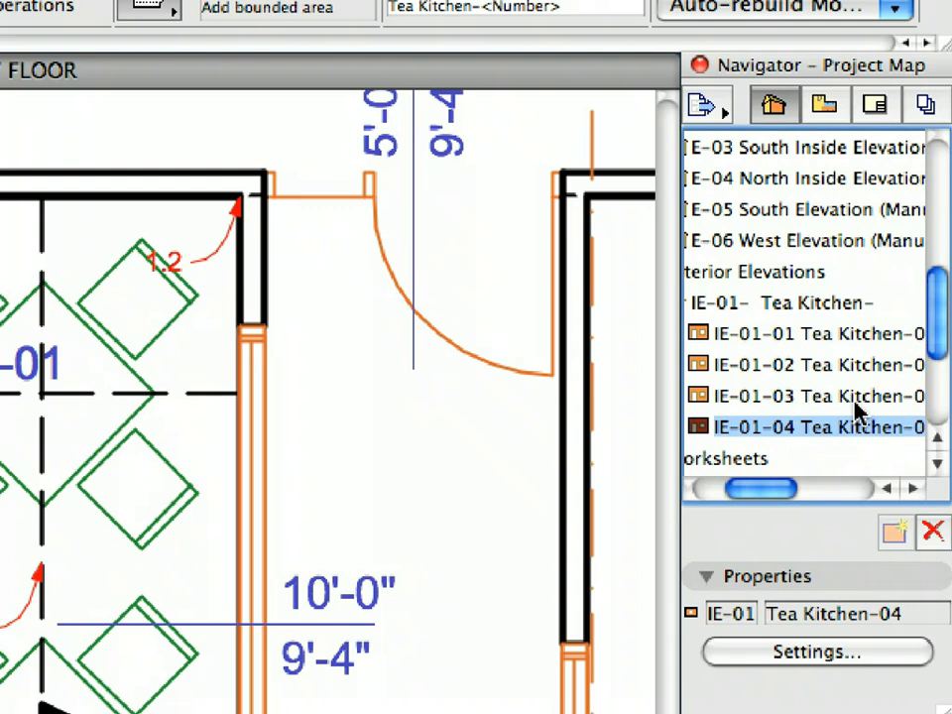
left_click(838, 117)
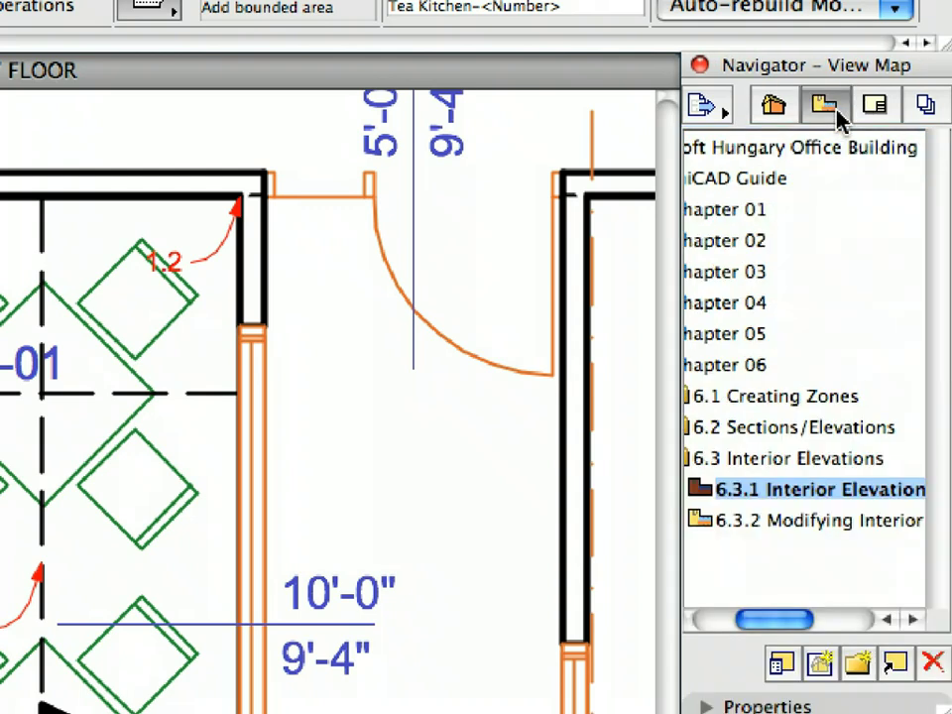
Open saved view 6.3.2 and move the IE-01-01 elevation line up to the north wall.
left_click(858, 533)
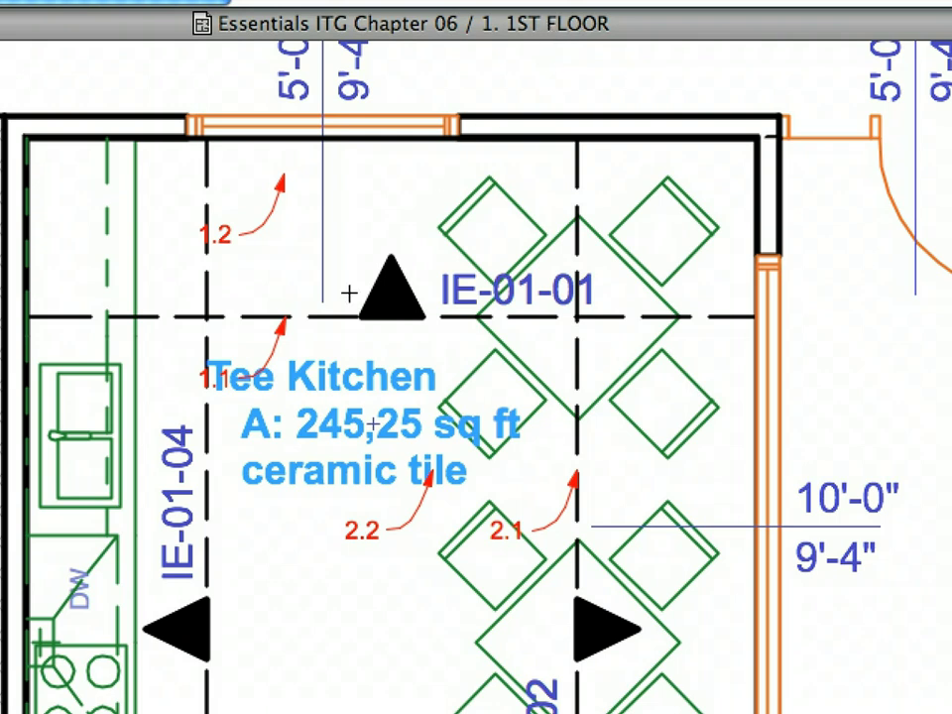
left_click(322, 319)
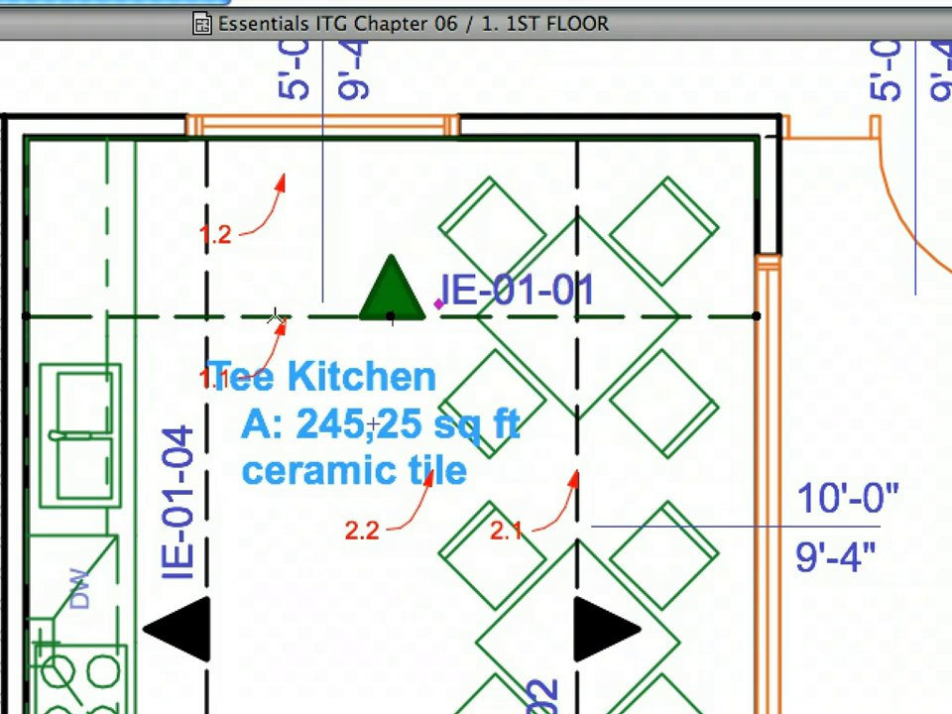
left_click(272, 316)
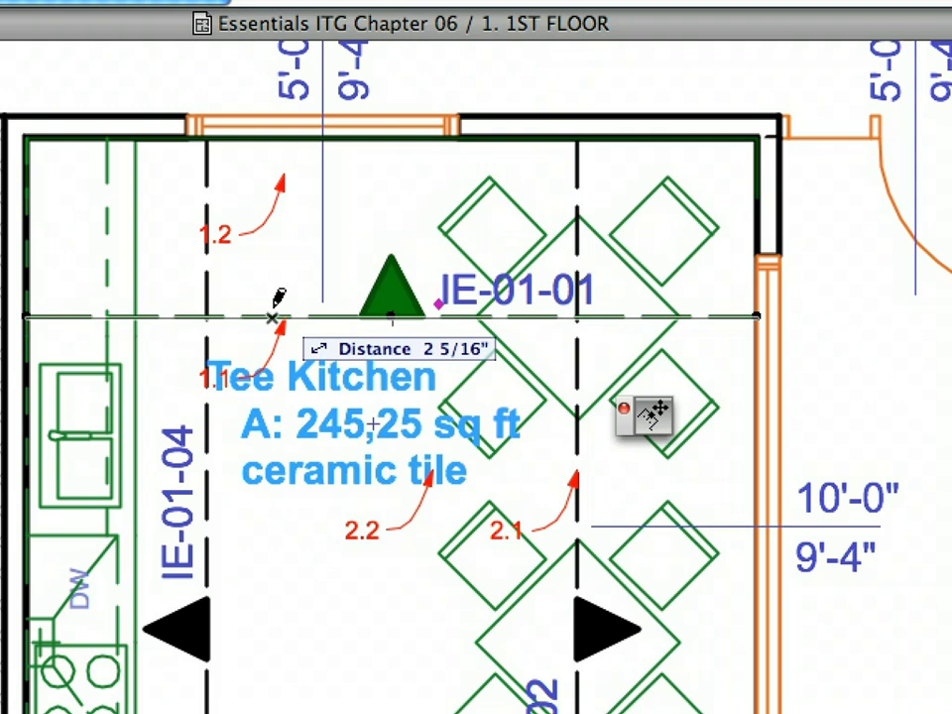
left_click(285, 173)
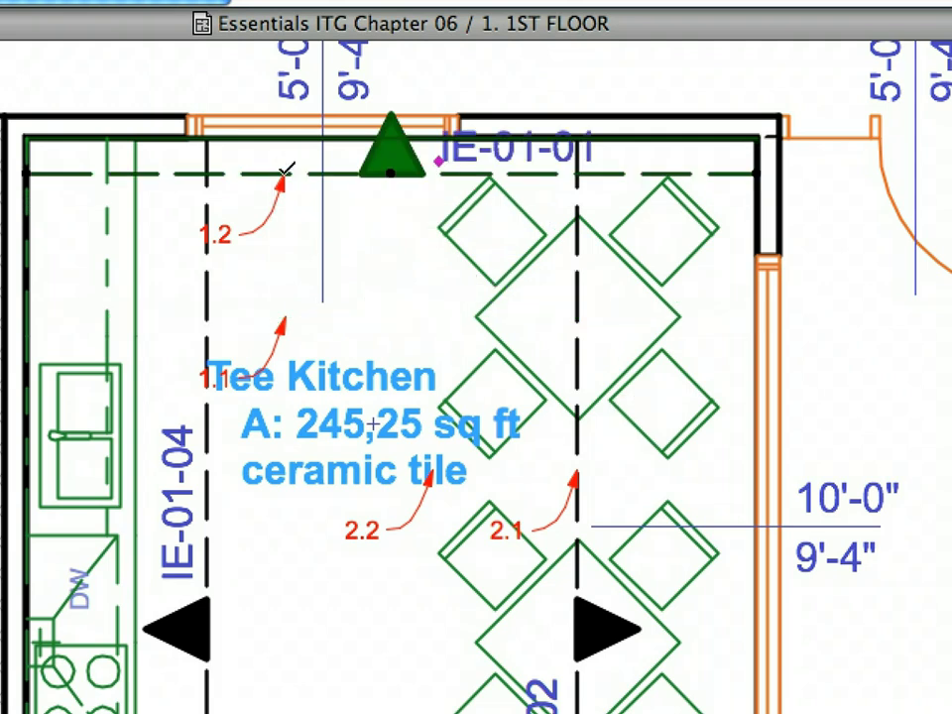
Offset the IE-01-02 elevation line about 2'-8 13/64" left toward the counter.
left_click(577, 446)
left_click(578, 446)
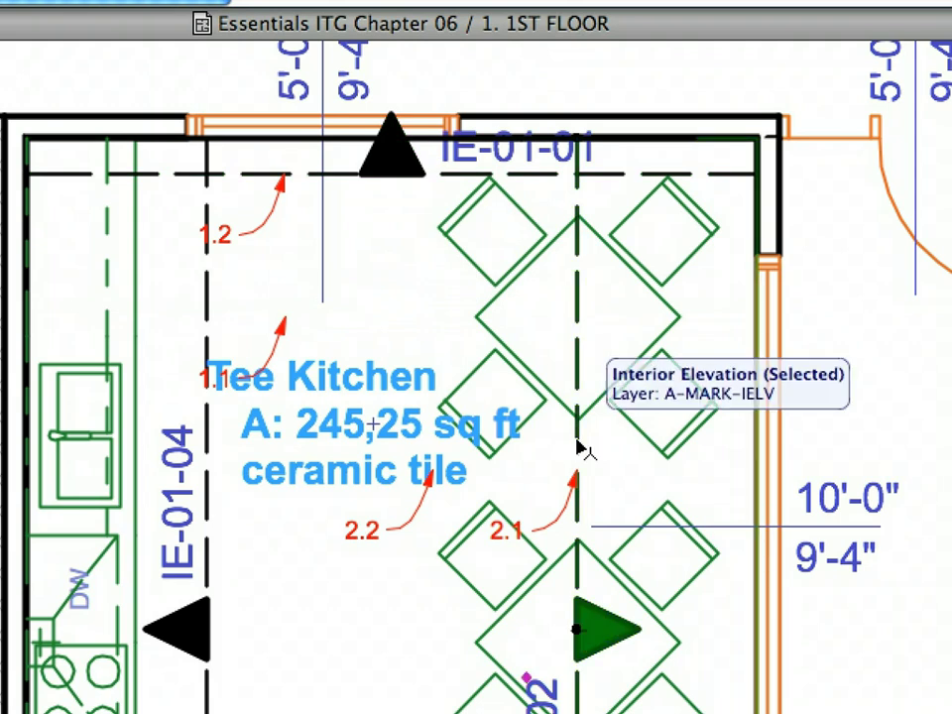
left_click(578, 439)
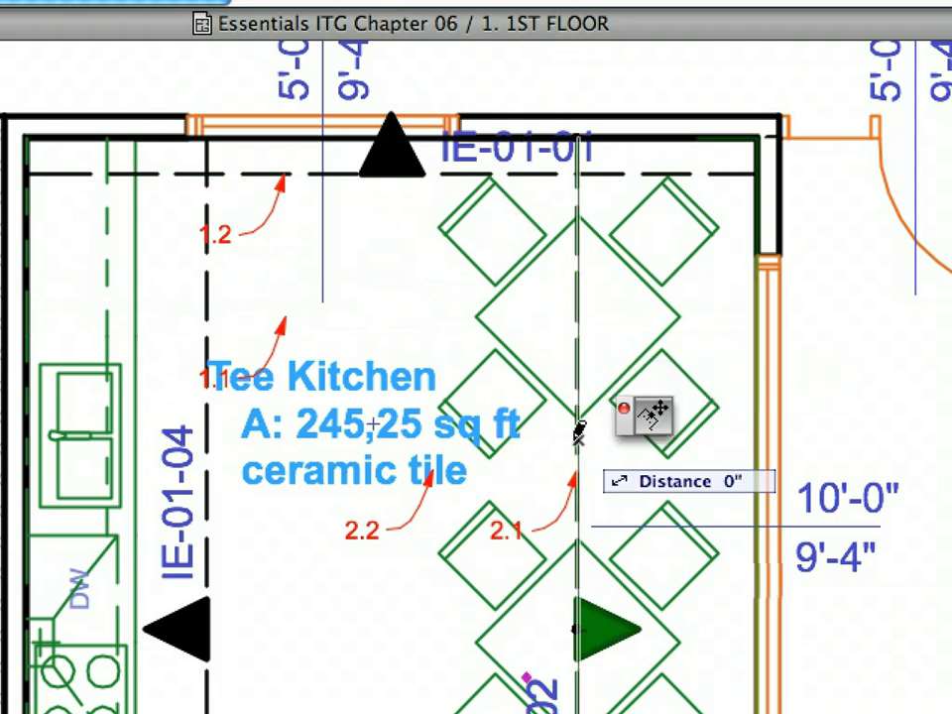
left_click(437, 452)
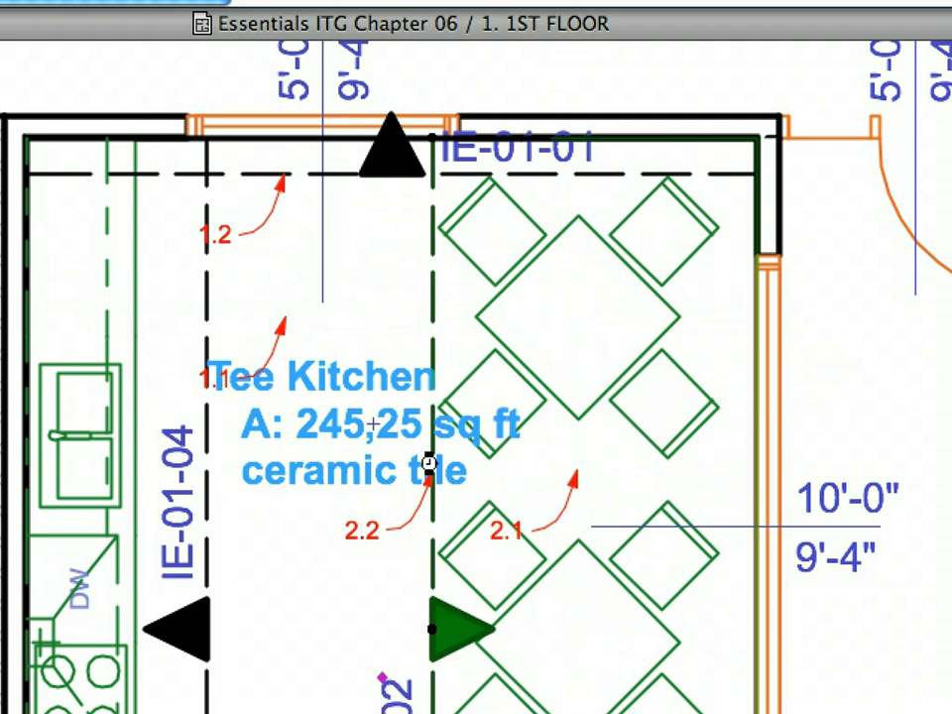
key("Escape")
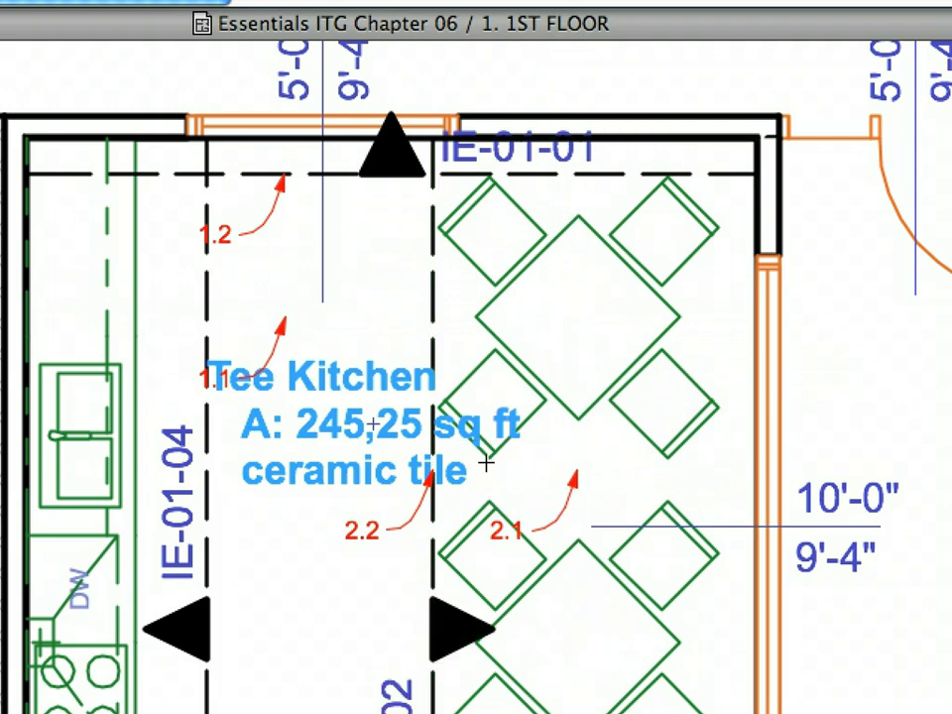
left_click(207, 309)
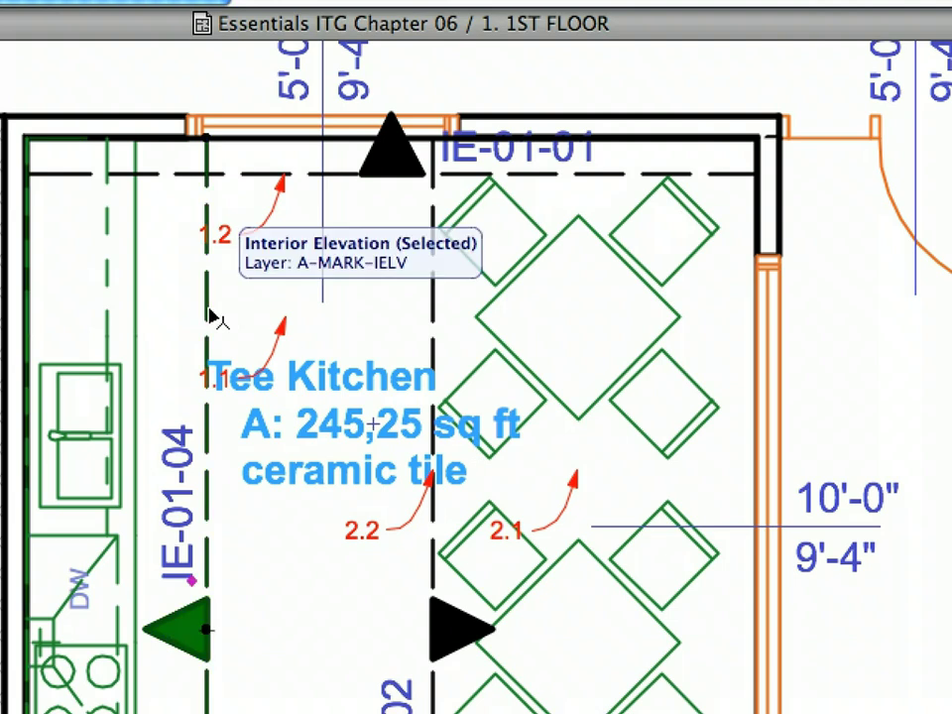
Open the IE-01-04 Tea Kitchen-04 elevation, zoom in on the counter wall, then return to the floor plan.
right_click(209, 312)
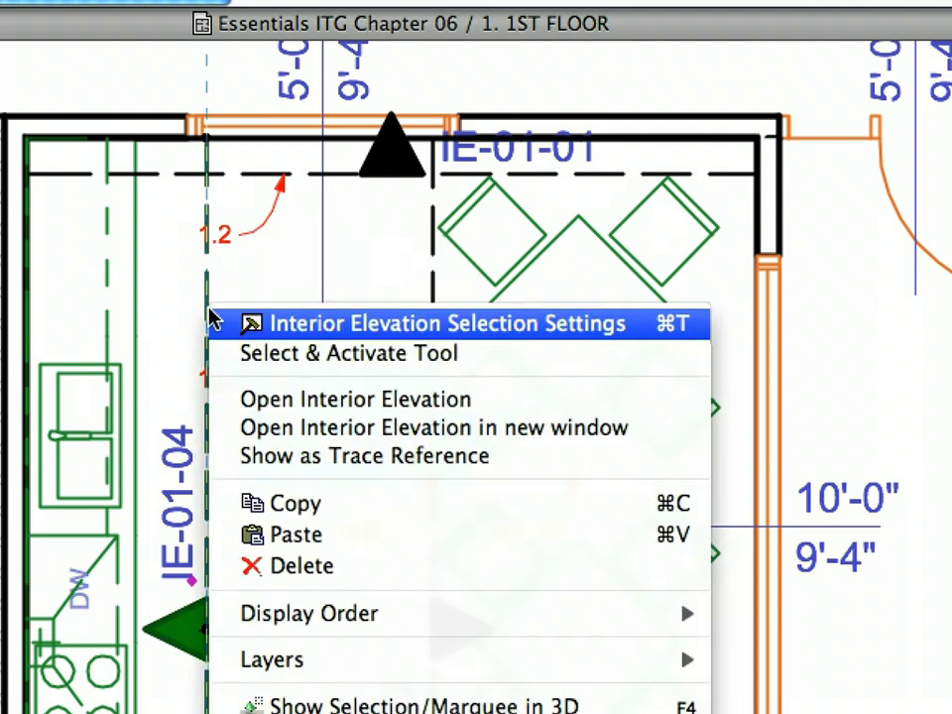
left_click(523, 407)
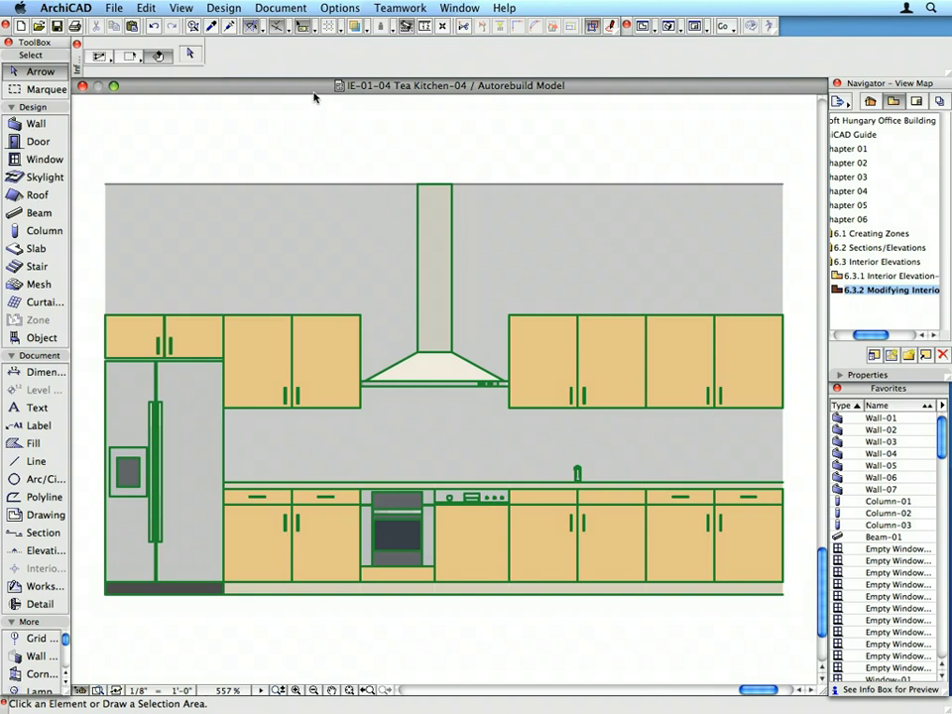
scroll(470, 543, "up", 3)
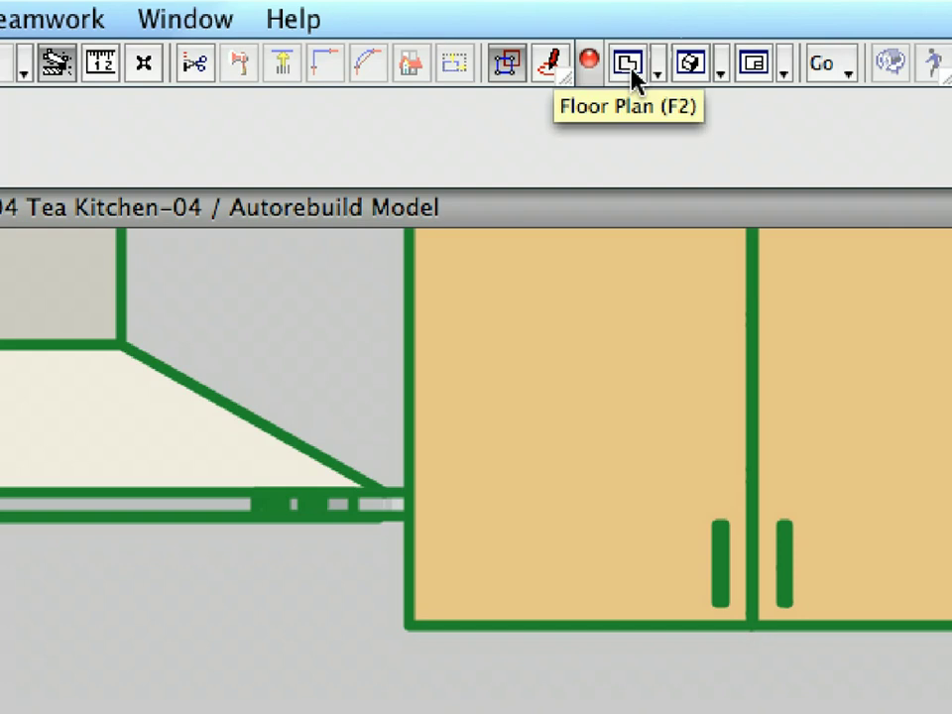
left_click(630, 66)
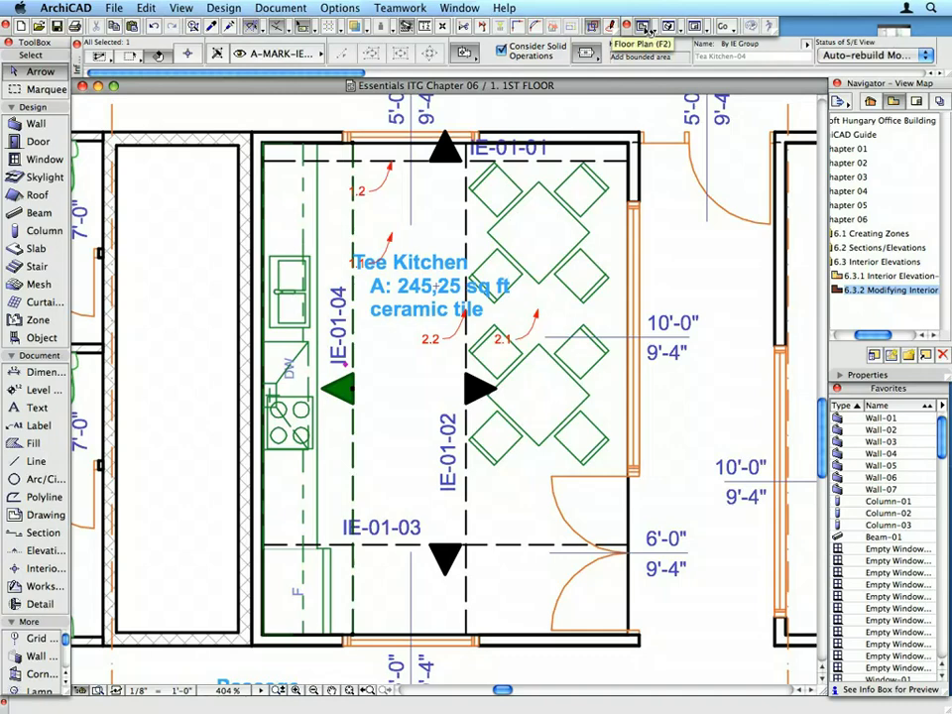